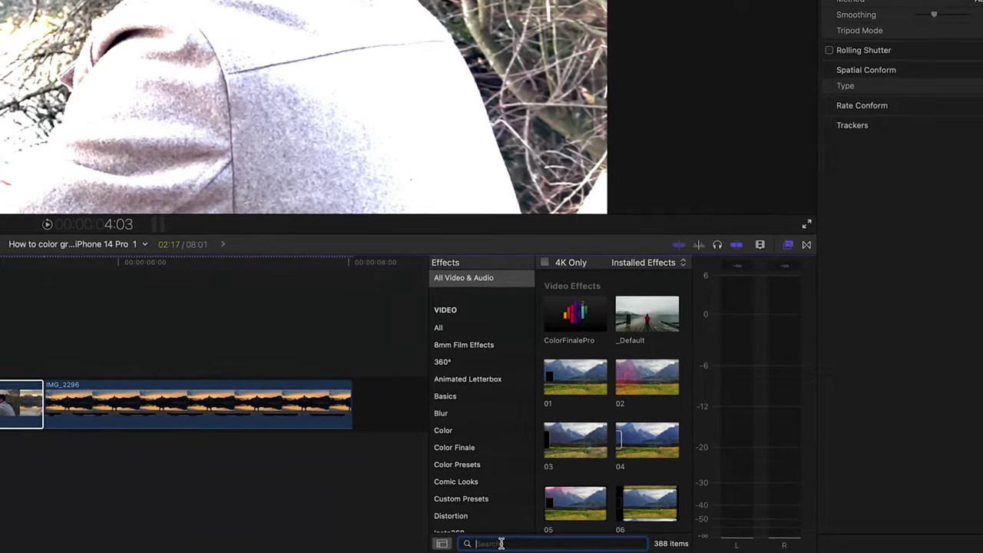
- Apply the HDR Tools effect to clip IMG_2274 and set its mode to HLG to Rec. 709 SDR
text(HDR)
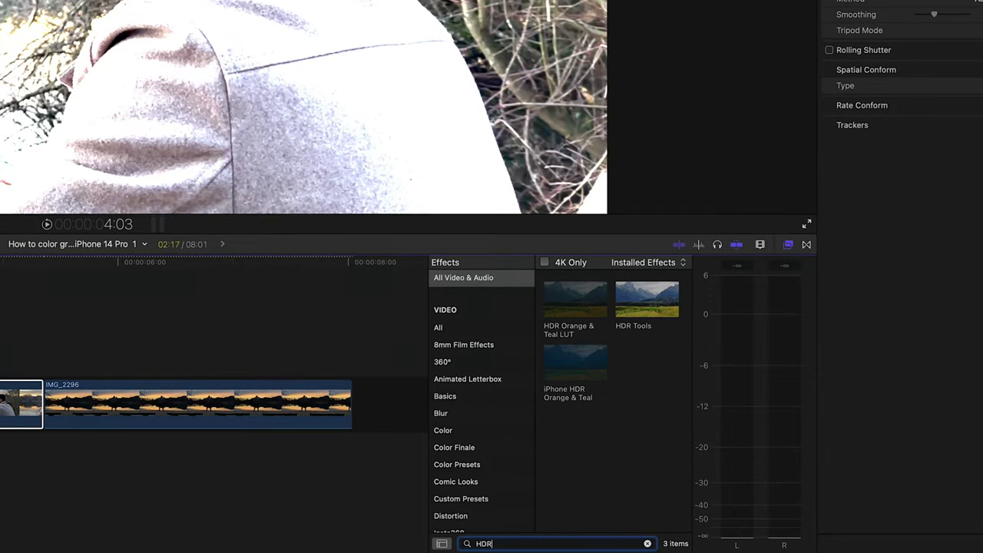
drag(643, 302, 0, 402)
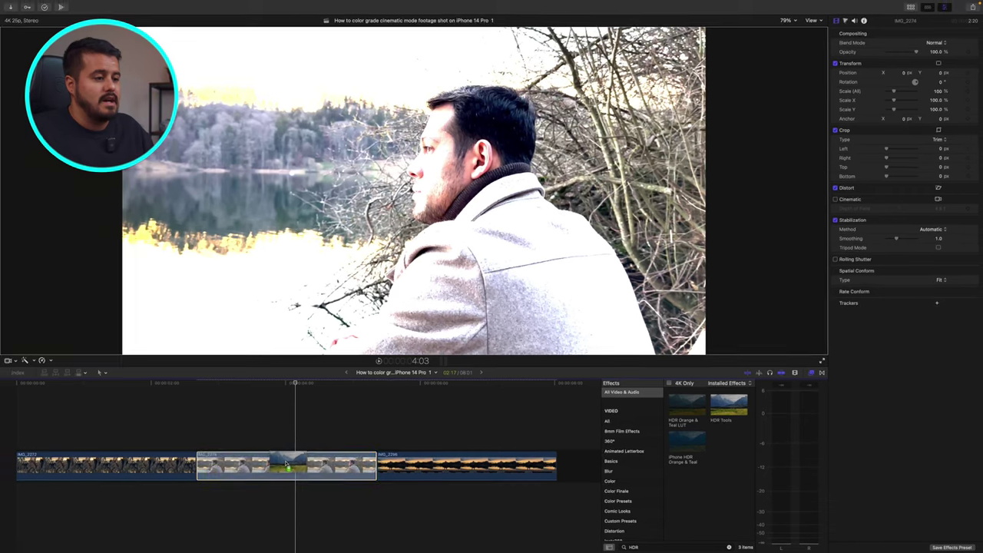
drag(285, 464, 286, 463)
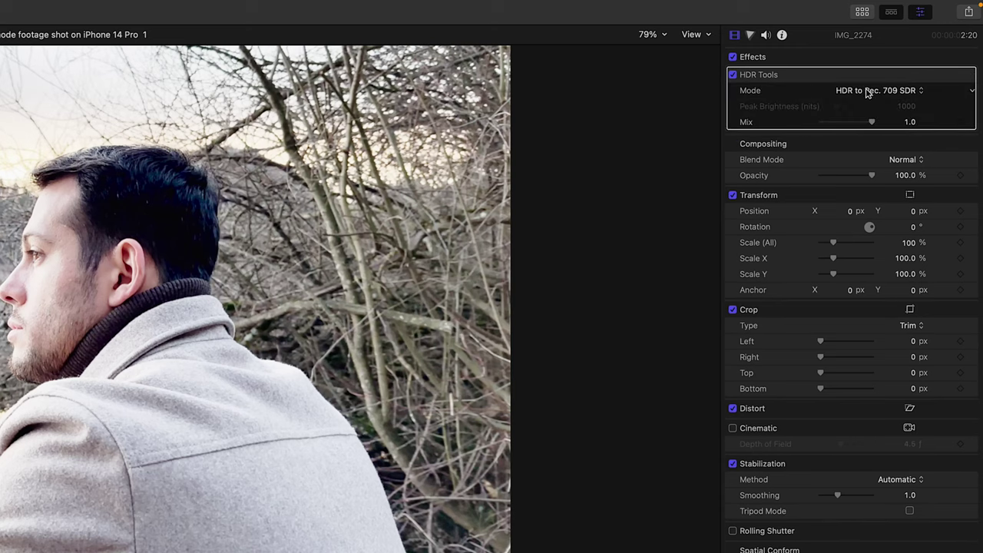
click(868, 92)
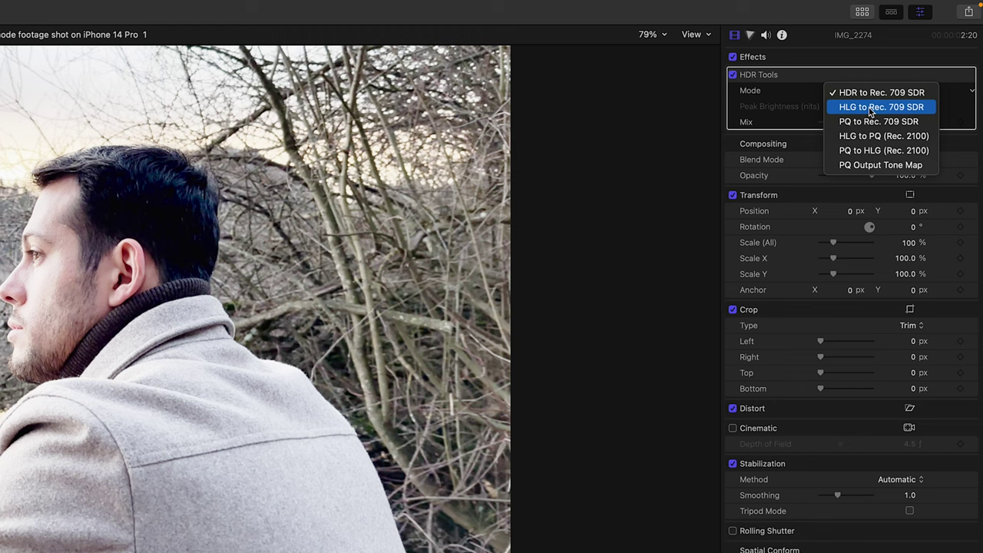
click(870, 108)
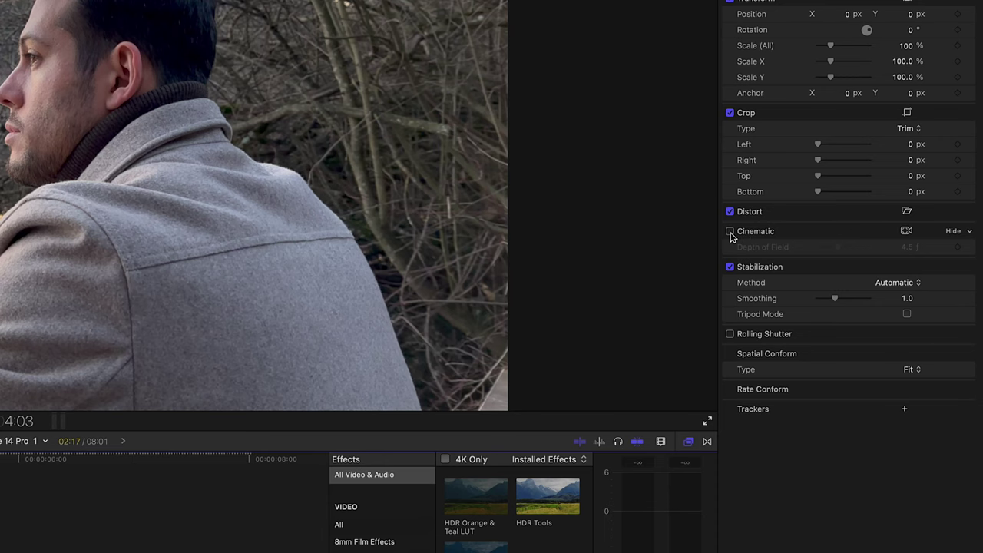
- Enable Cinematic on clip IMG_2274, try different blur strengths, and set the Depth of Field to 4.0 f
click(731, 232)
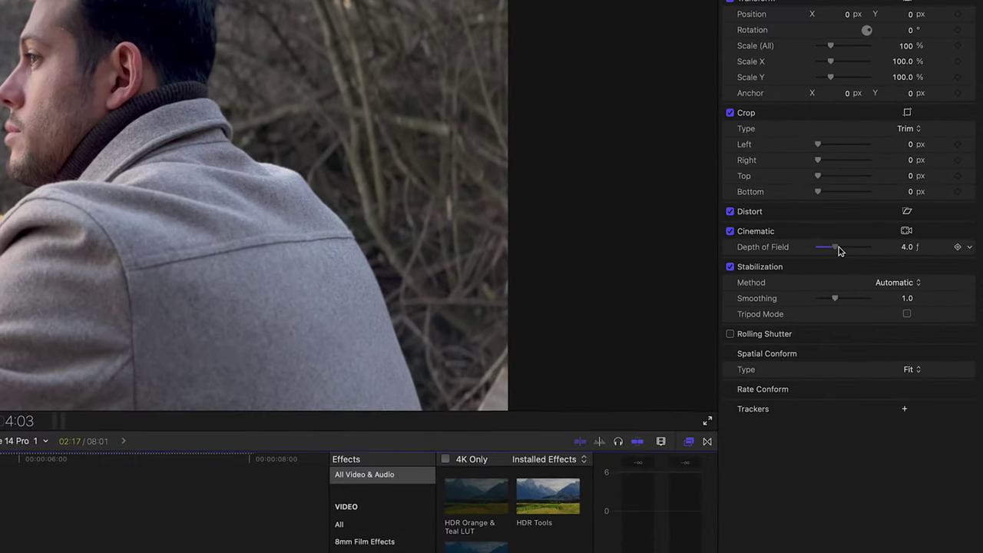
mouse_move(837, 251)
mouse_down()
mouse_move(815, 252)
mouse_move(855, 252)
mouse_move(827, 252)
mouse_up()
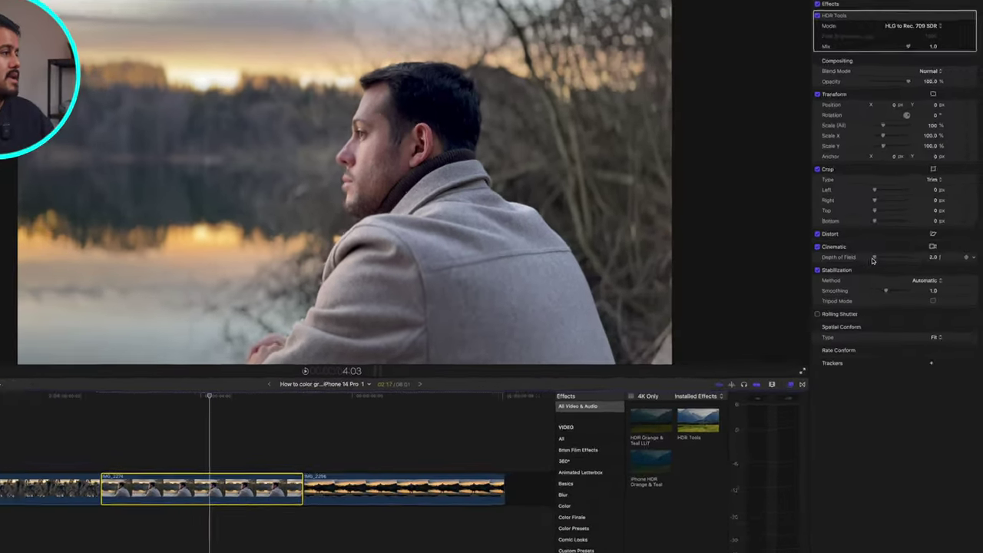
drag(872, 260, 880, 260)
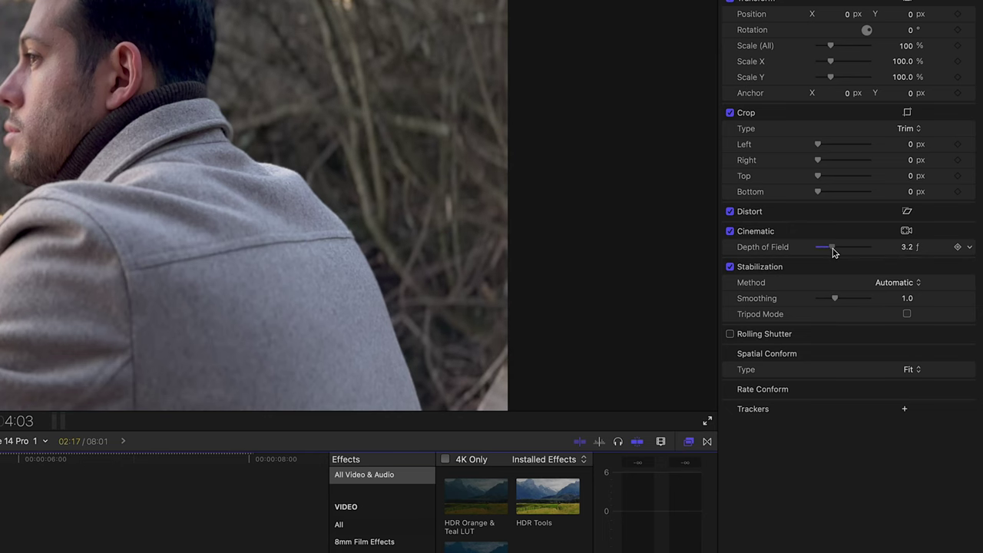
drag(835, 251, 838, 254)
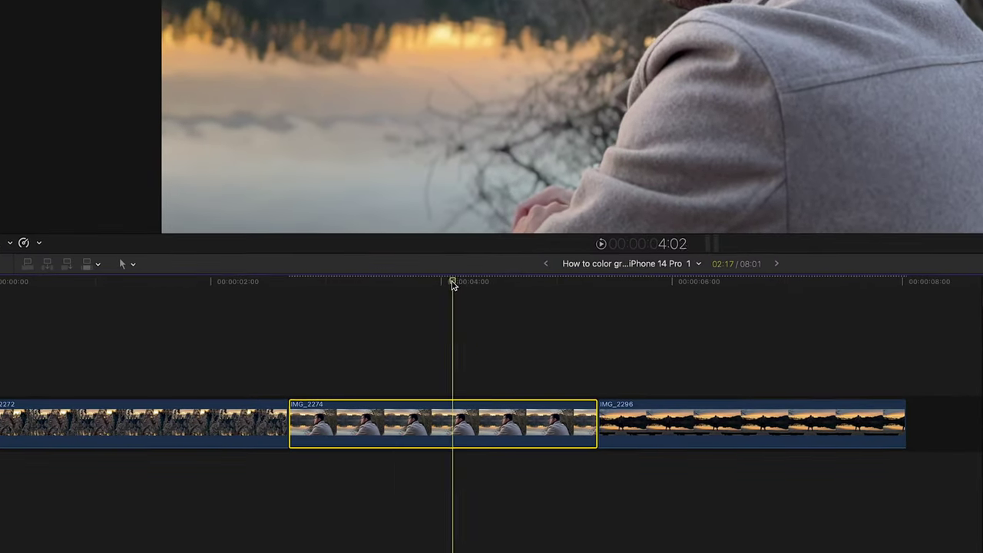
- At the start of clip IMG_2274 (2:17), show the Cinematic focus controls and set the focus on the background trees
click(383, 284)
drag(383, 295, 289, 302)
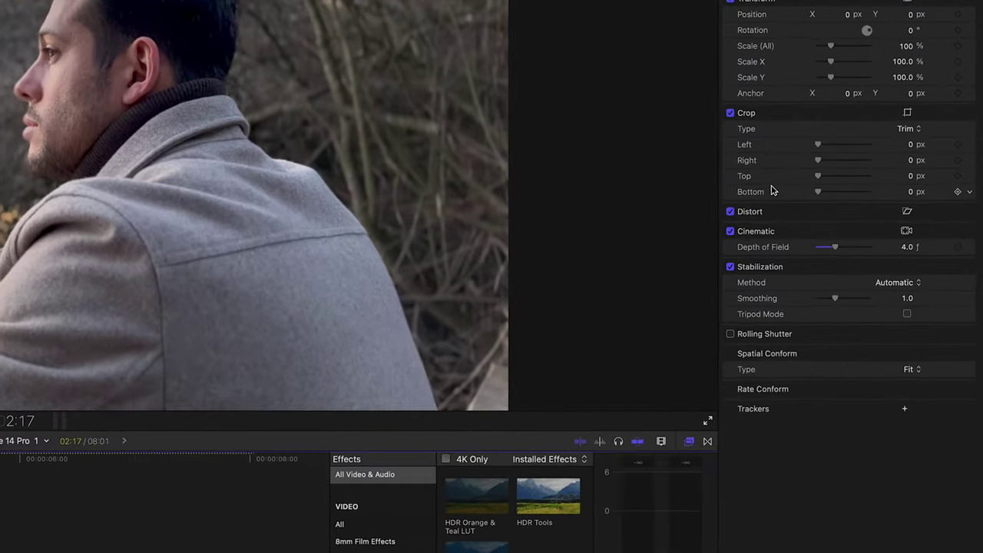
click(906, 230)
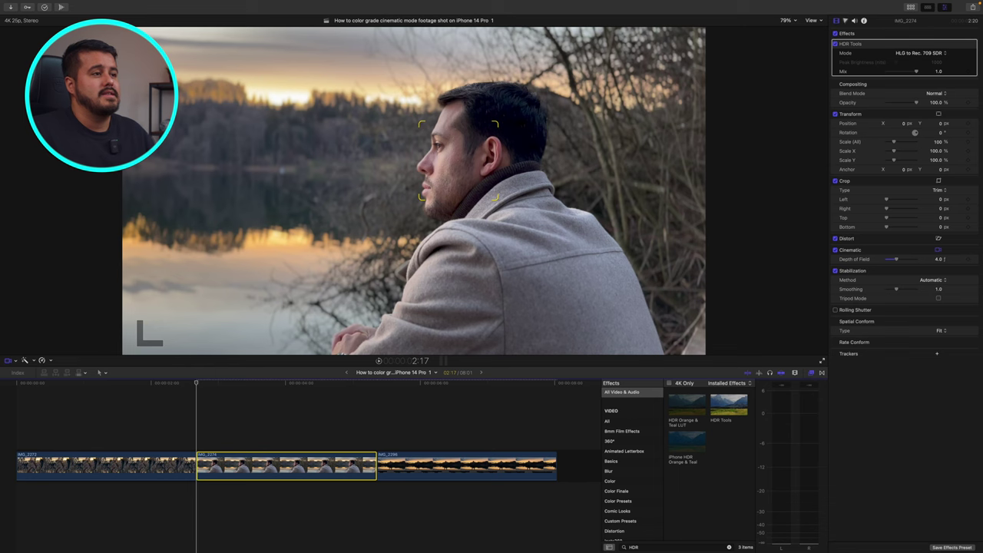
click(288, 130)
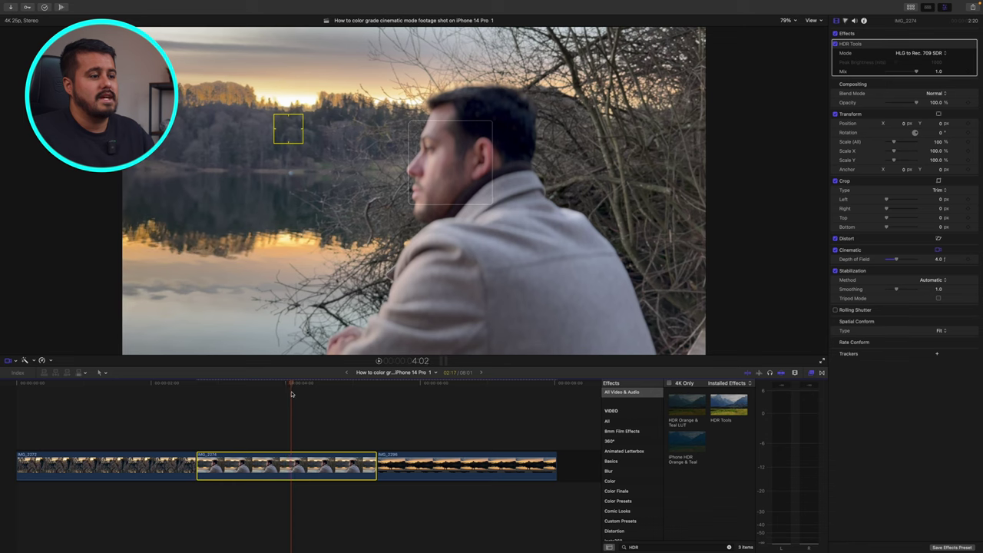
- Shift the focus to the man's face at about 4:02 and play the clip from 3:00 to preview the focus pull
click(467, 141)
click(222, 391)
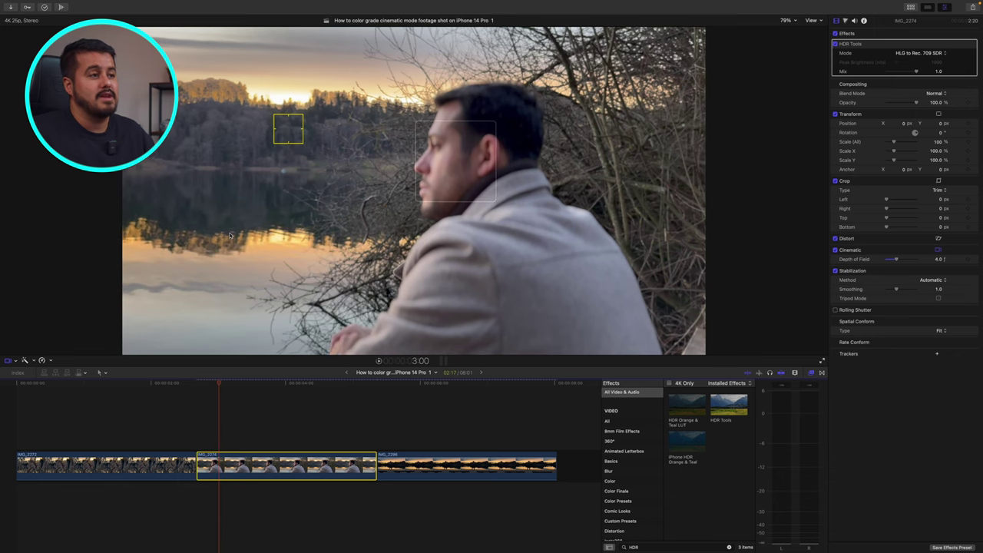
key(space)
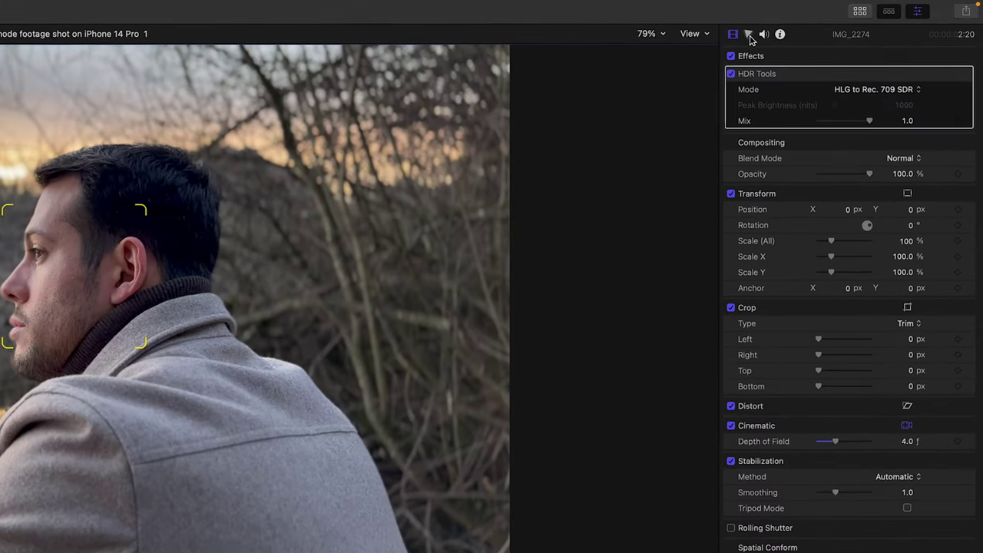
- Open the color controls with the video scopes displayed and slightly lower the Highlights brightness on the color wheels
click(749, 34)
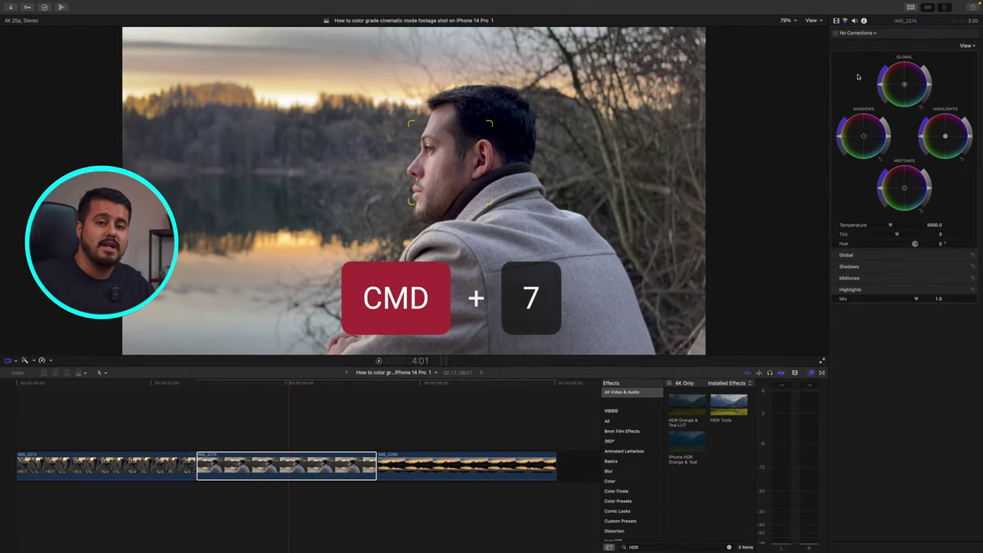
key(super+7)
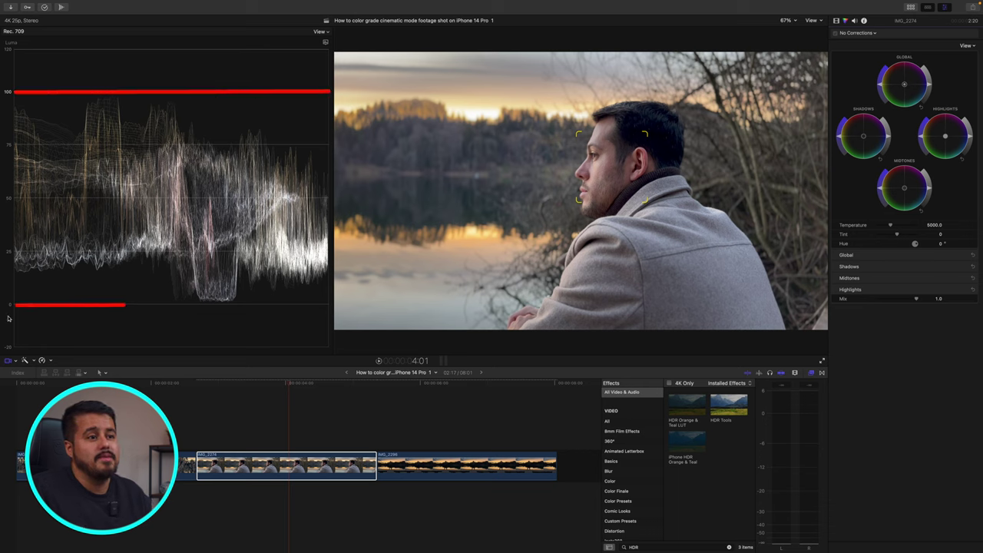
drag(977, 143, 676, 132)
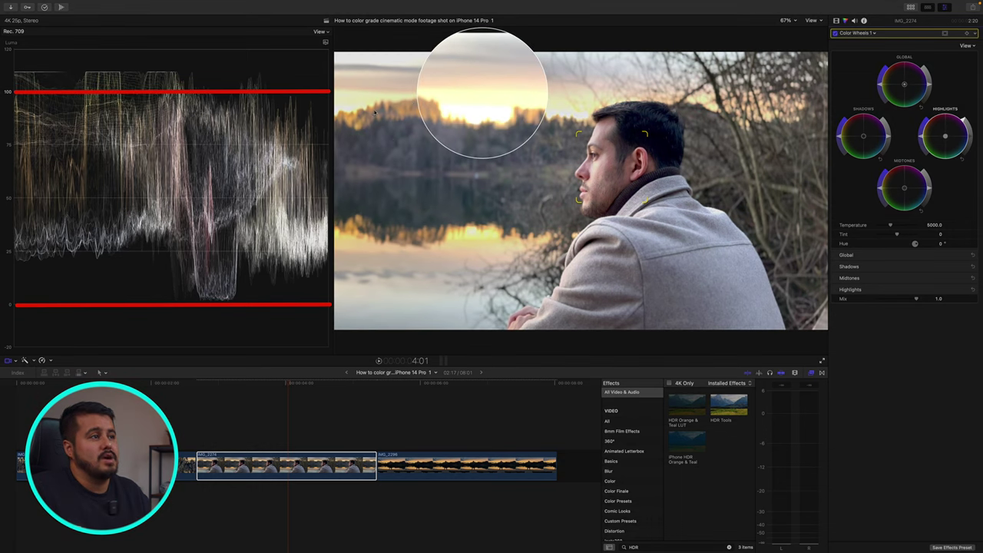
drag(860, 137, 824, 162)
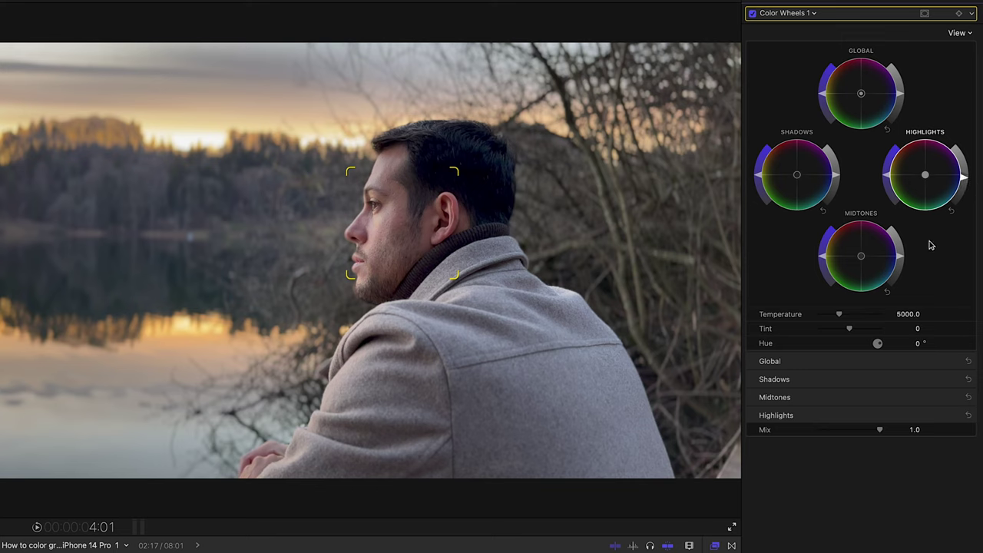
- Lower the Shadows and Midtones brightness in Color Wheels 1, and compare the image with the correction off and on
click(837, 178)
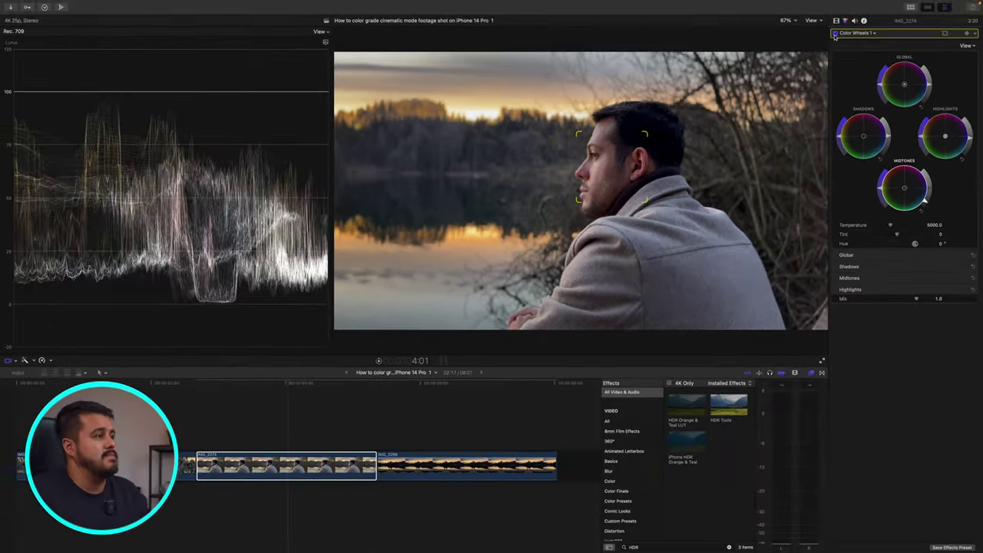
click(834, 33)
click(834, 33)
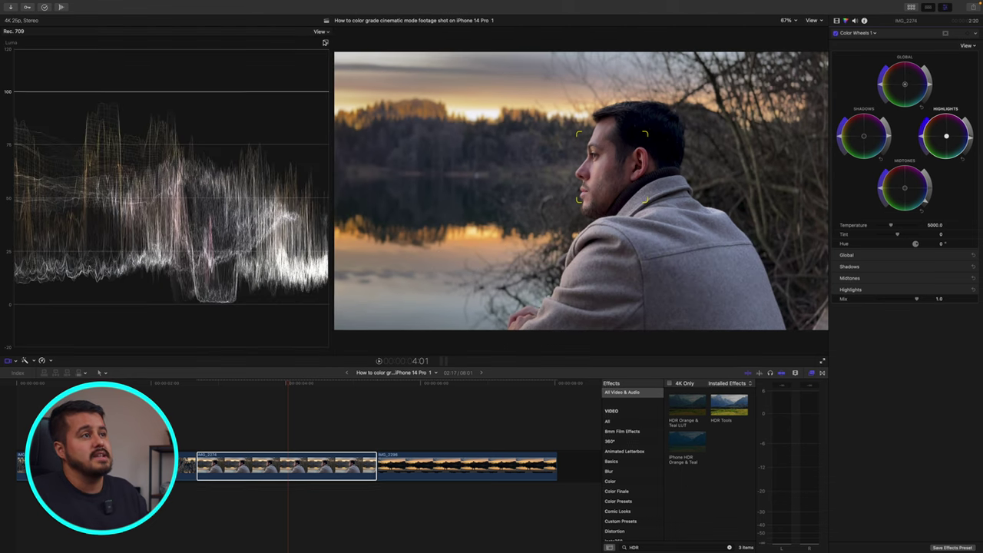
- With the Vectorscope displayed, add a Hue/Saturation Curves correction and pull down the orange tones on its Hue vs Sat curve
click(325, 45)
click(432, 82)
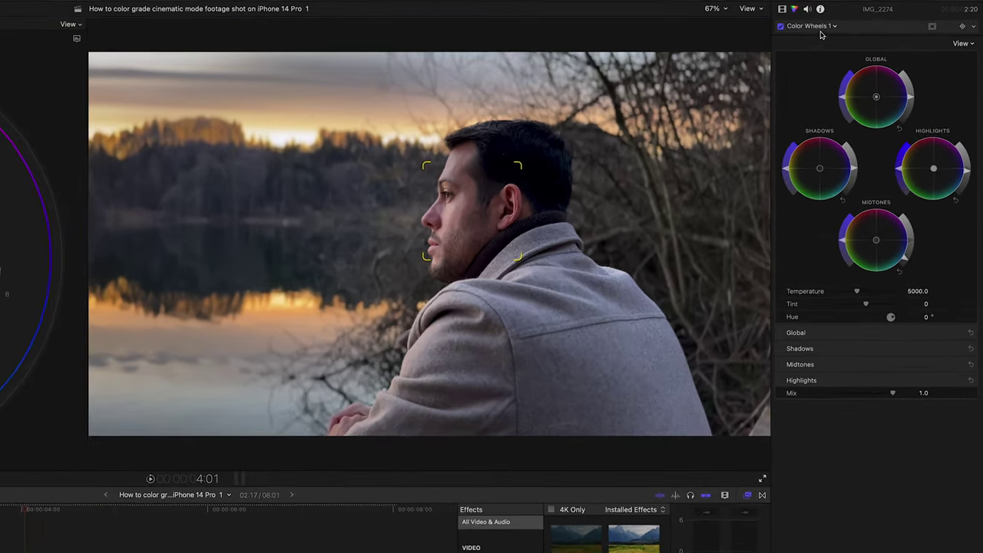
click(868, 33)
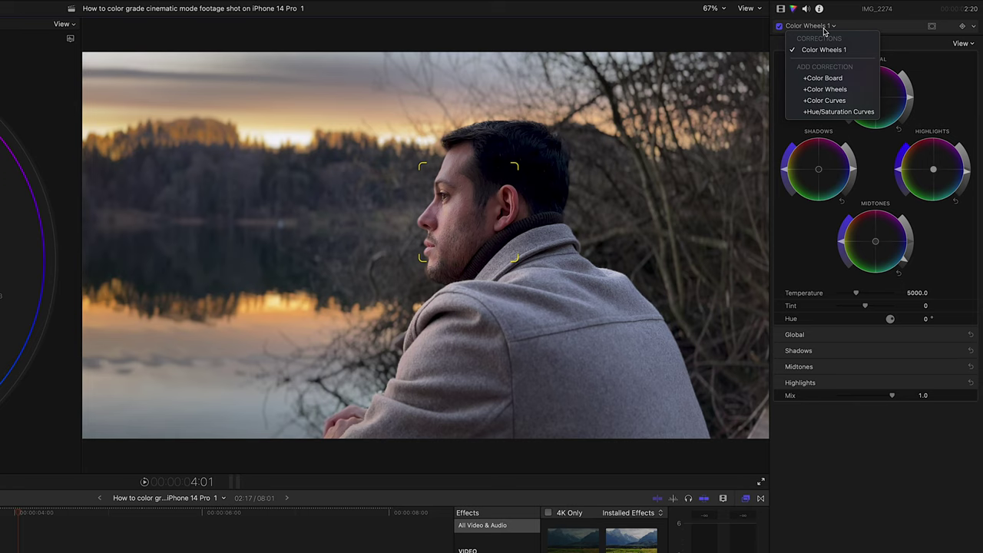
click(826, 113)
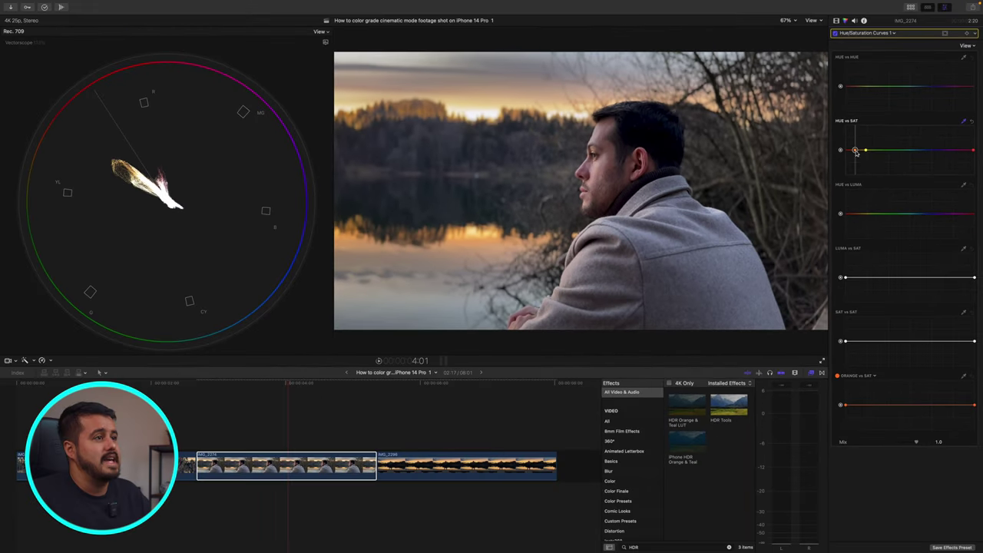
drag(807, 192, 808, 196)
drag(856, 156, 858, 163)
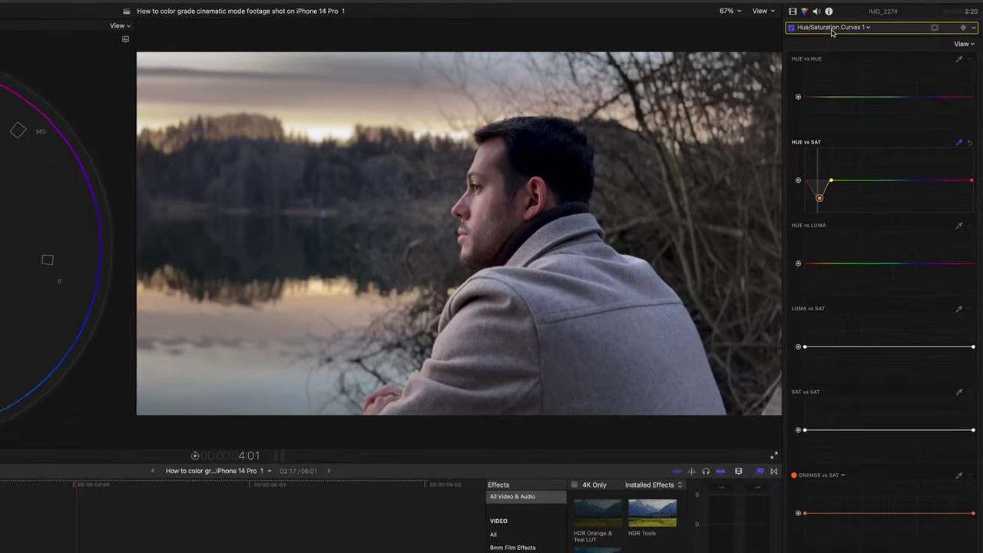
- Return to Color Wheels 1 and raise the Global saturation slightly
click(866, 33)
click(822, 50)
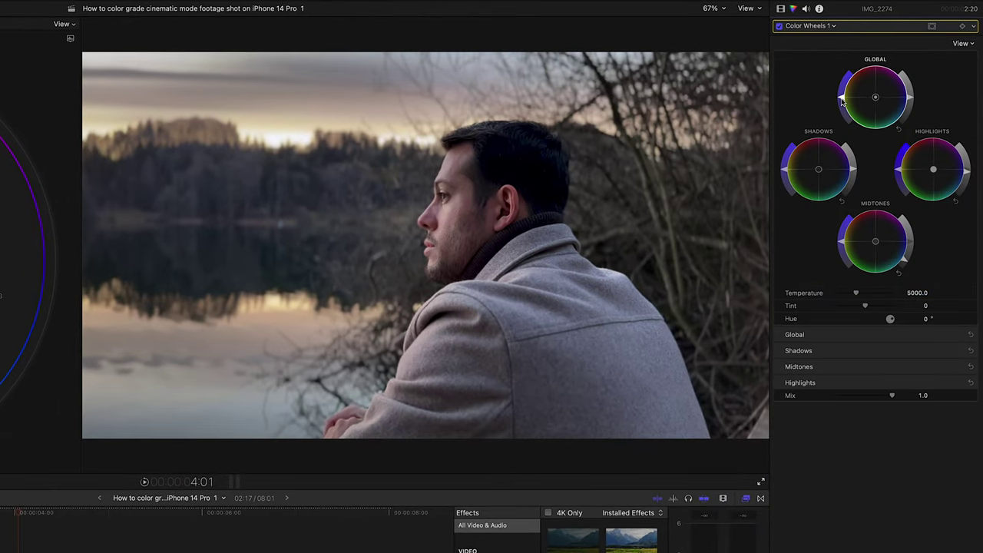
drag(841, 97, 841, 93)
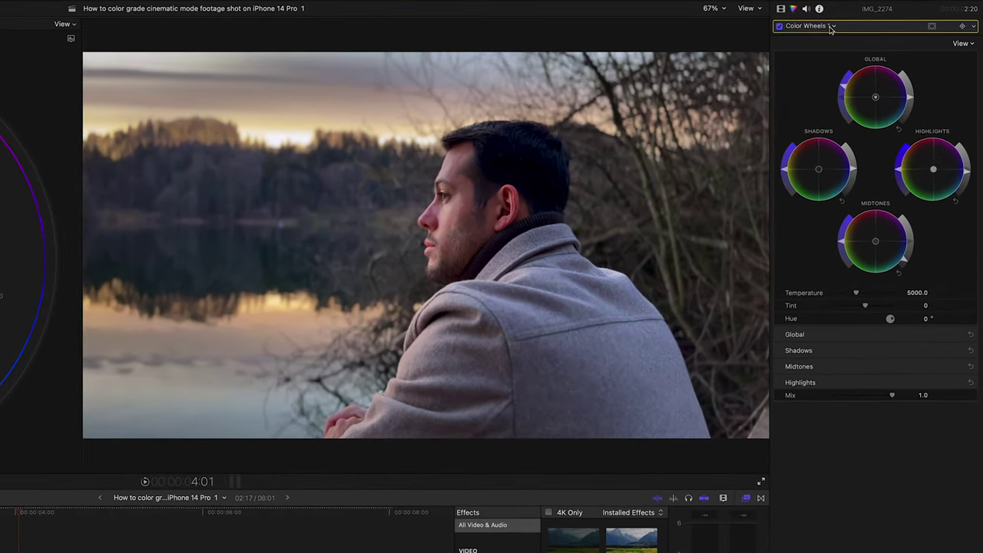
- Add a second Color Wheels correction with a color mask sampled from the skin on the man's cheek
click(837, 27)
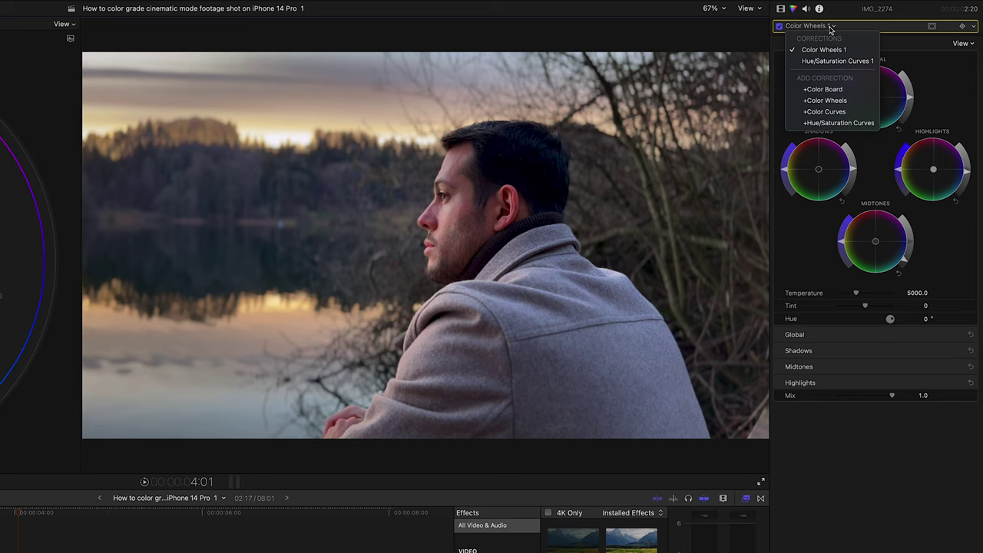
click(829, 100)
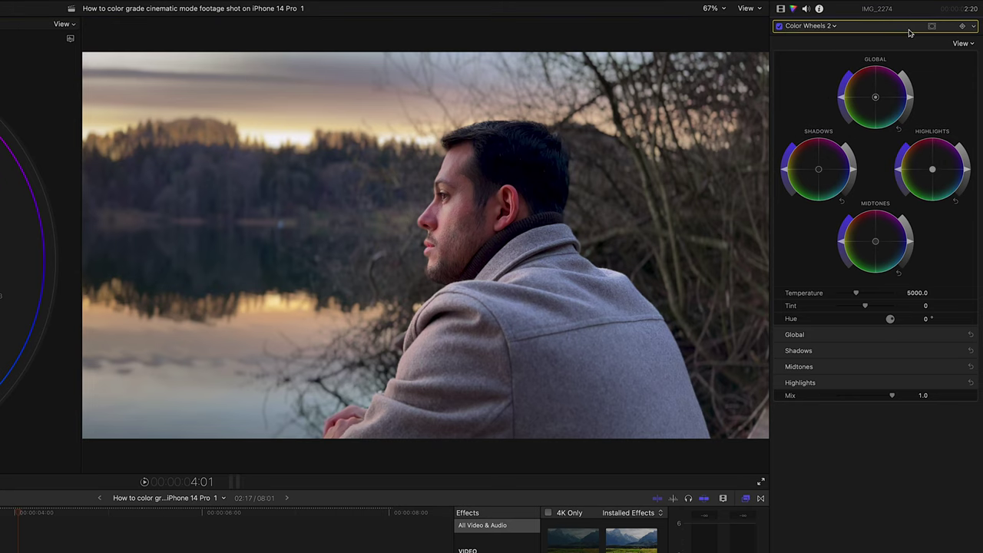
click(932, 27)
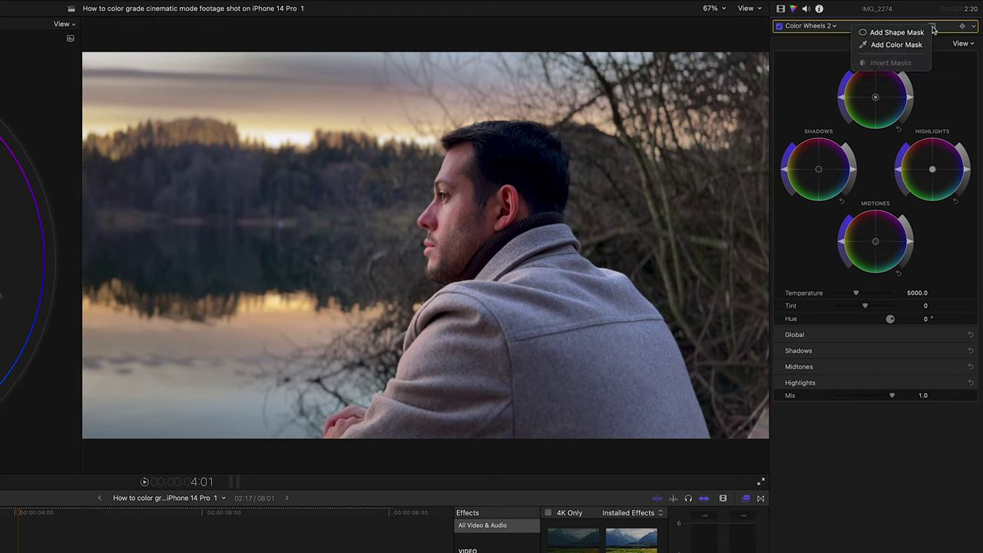
click(896, 45)
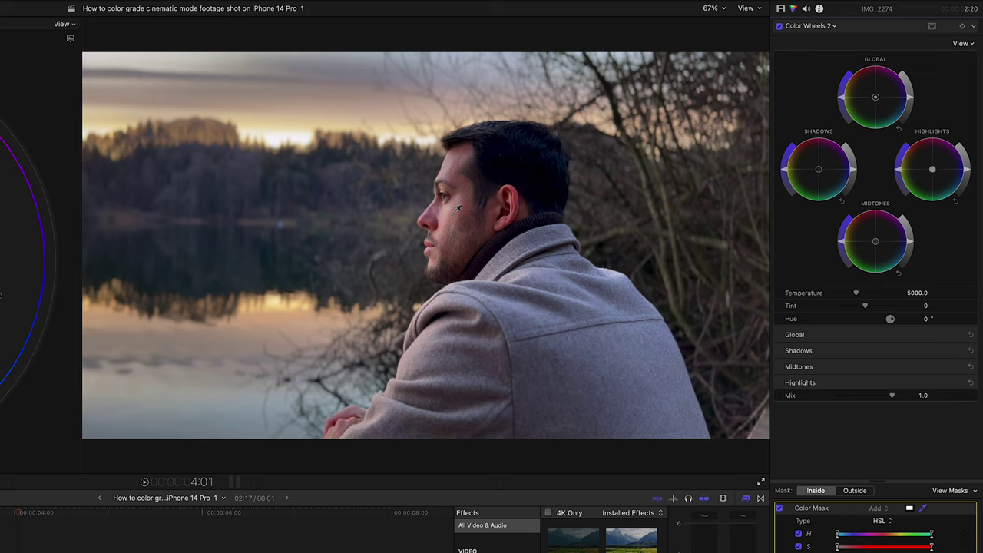
drag(455, 209, 464, 190)
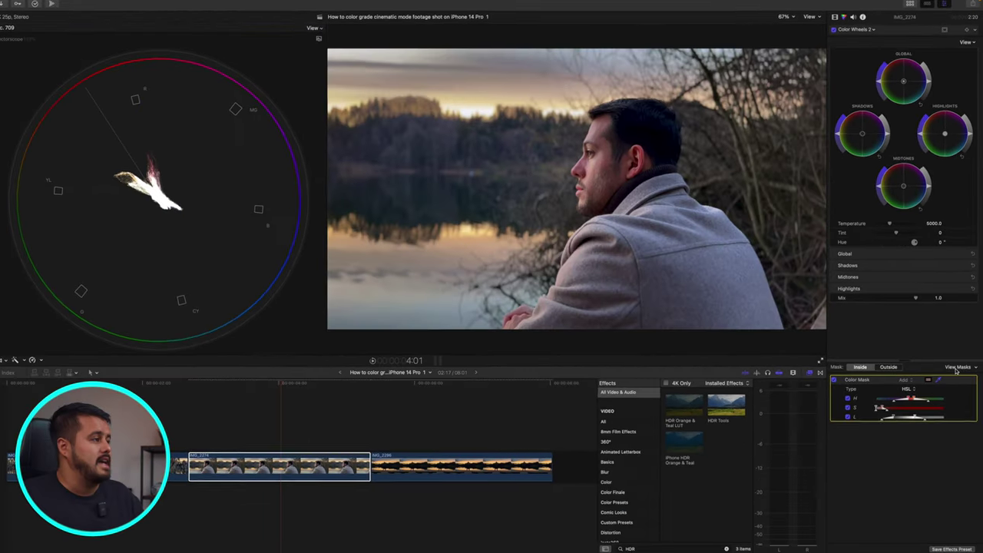
- Display the color mask in black and white and refine its HSL ranges to isolate the man's skin more tightly
click(957, 367)
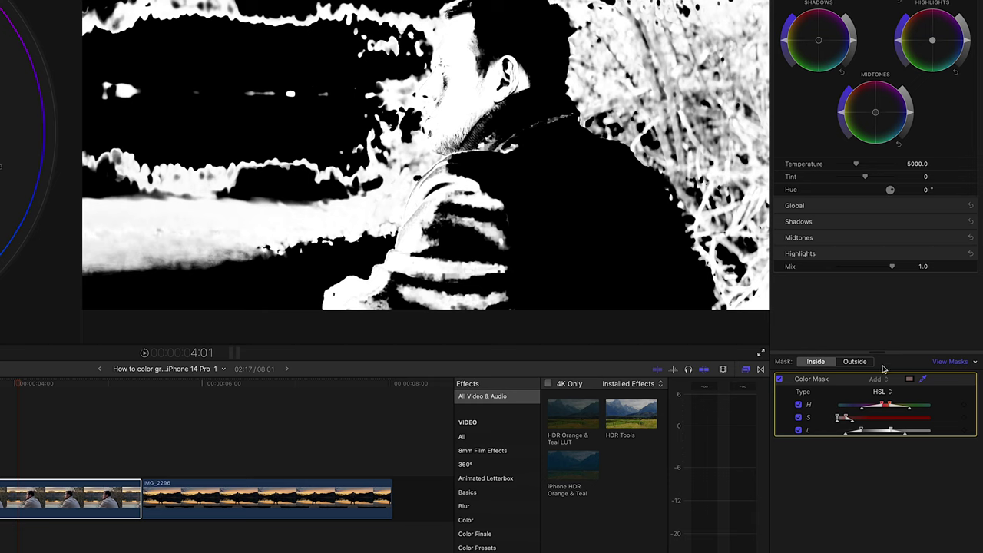
drag(884, 403, 880, 403)
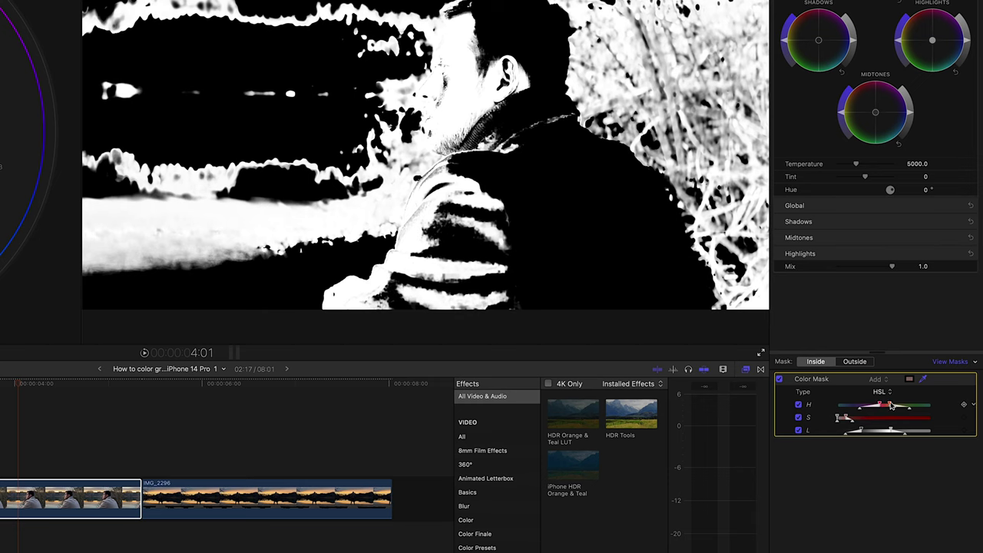
drag(889, 404, 886, 405)
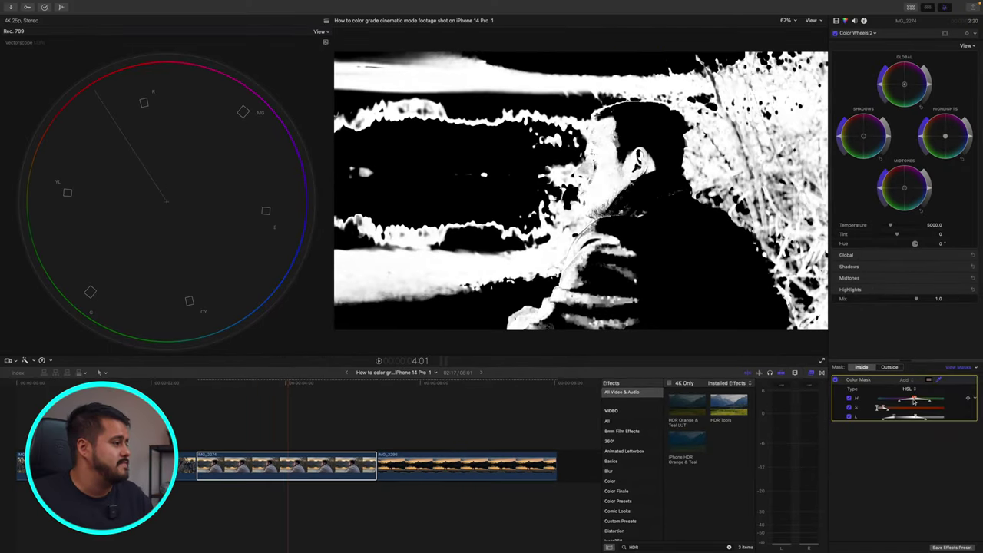
drag(883, 416, 889, 416)
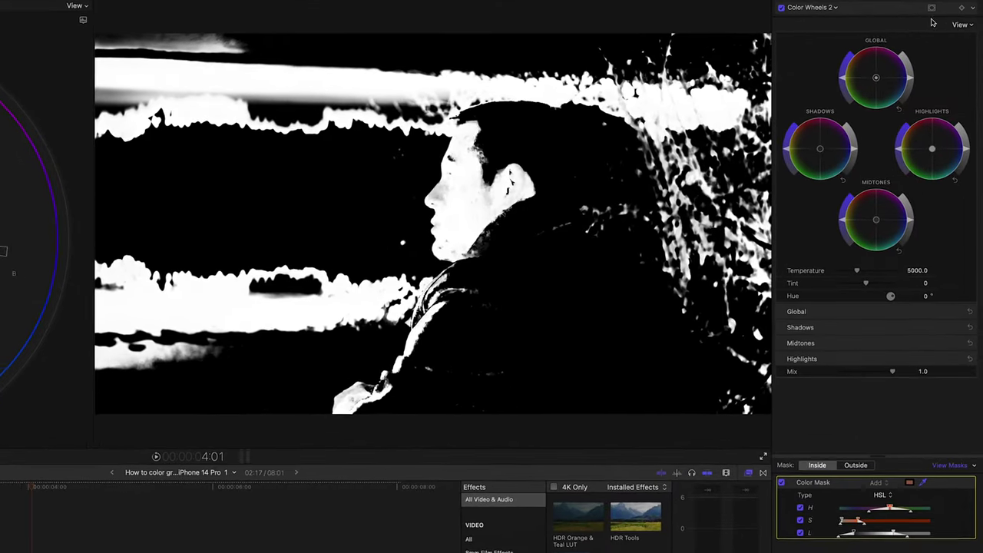
- Add a shape mask to Color Wheels 2, fit its ellipse around the man's face, and turn off the black-and-white mask view
click(936, 18)
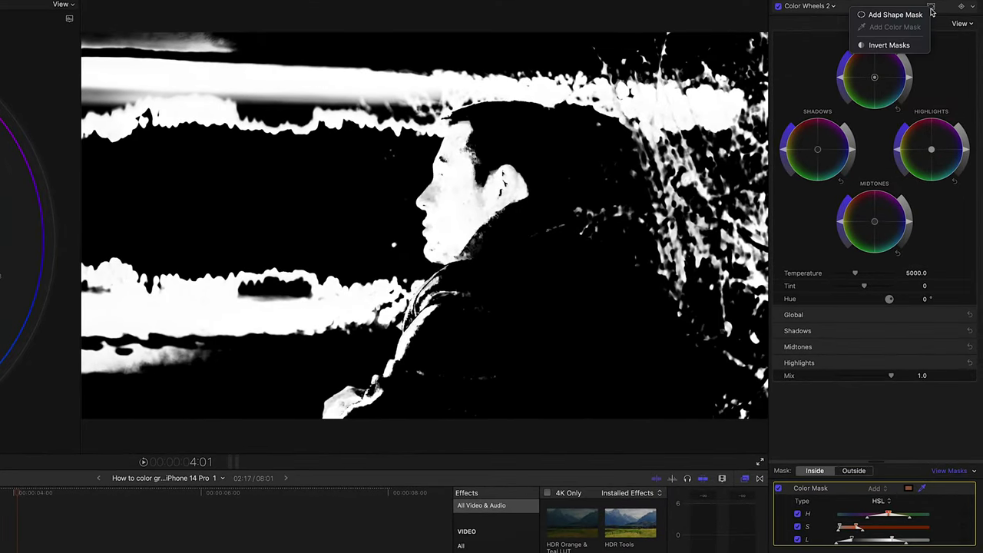
click(896, 15)
drag(369, 231, 416, 202)
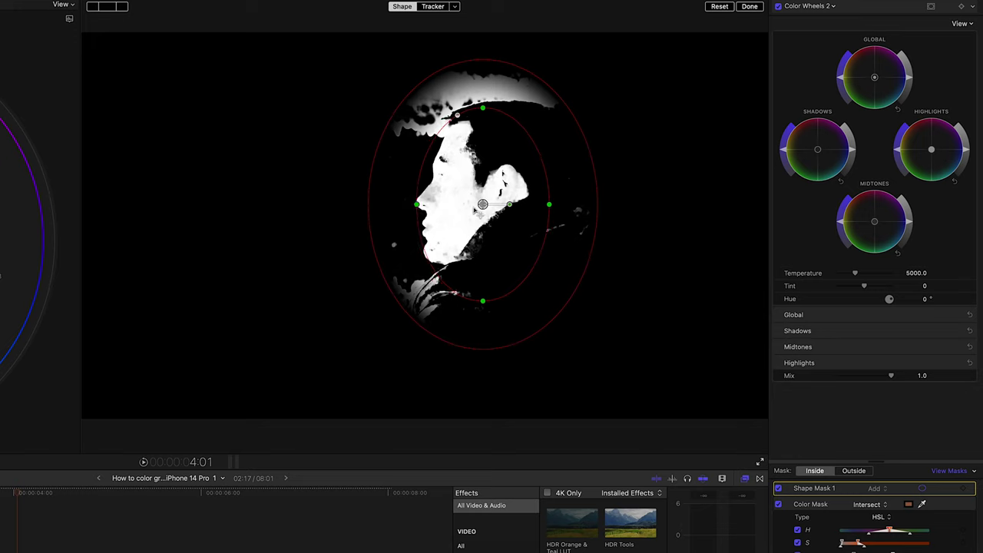
drag(482, 204, 481, 197)
drag(482, 101, 476, 144)
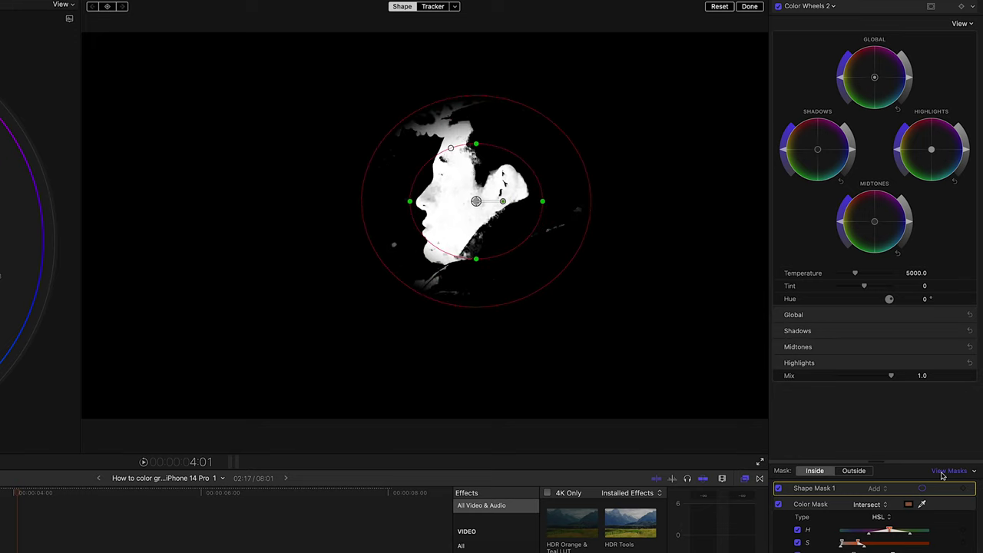
click(943, 475)
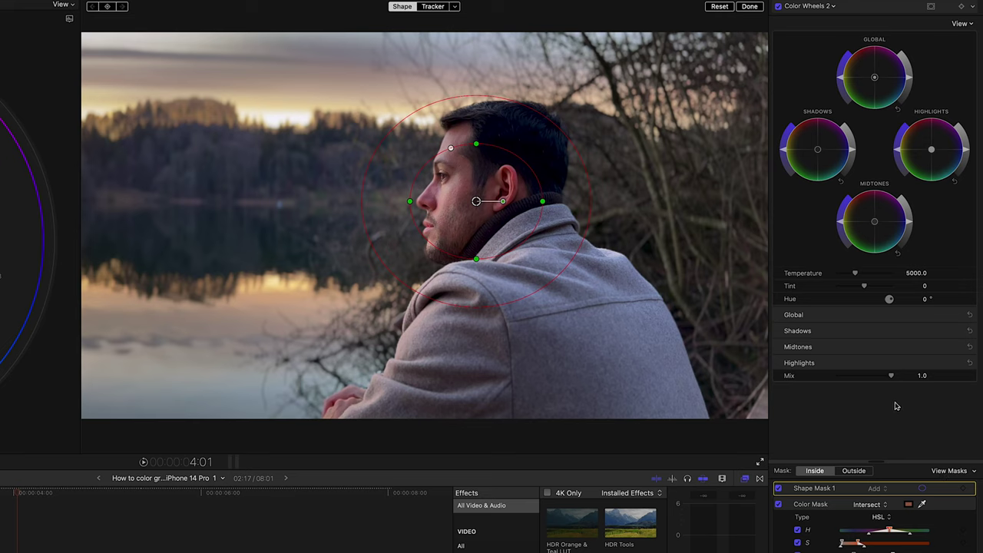
- Inside the mask, shift the Highlights slightly toward orange and the Midtones slightly toward red to warm the skin
click(933, 152)
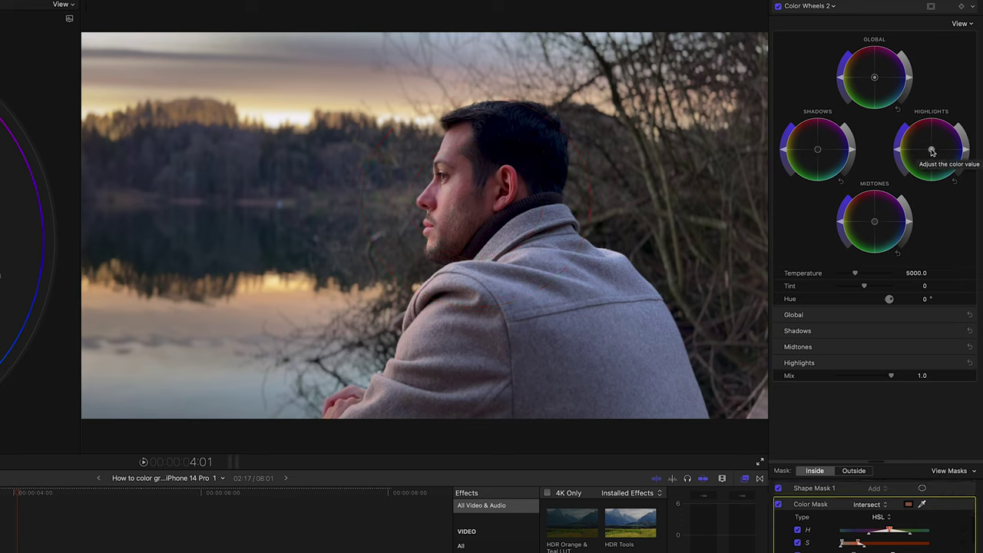
drag(932, 153, 929, 150)
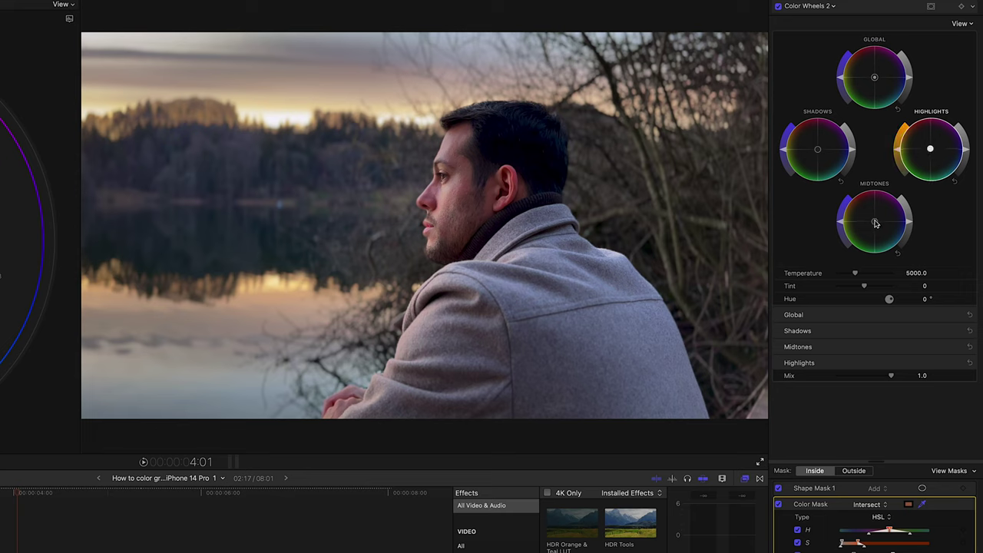
drag(873, 223, 872, 221)
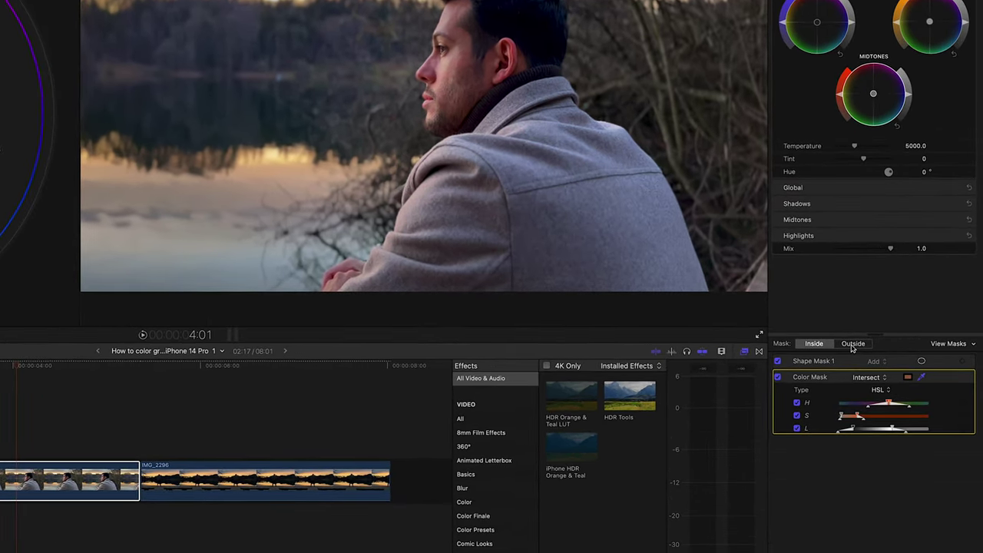
- Outside the mask, shift the Shadows slightly toward cyan-blue and toggle Color Wheels 2 off and on to compare
click(853, 344)
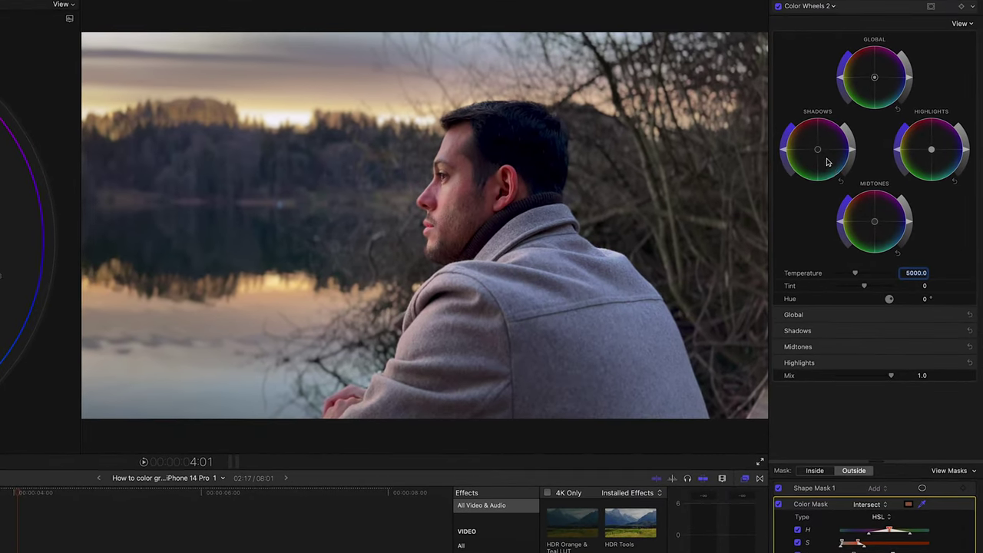
click(819, 152)
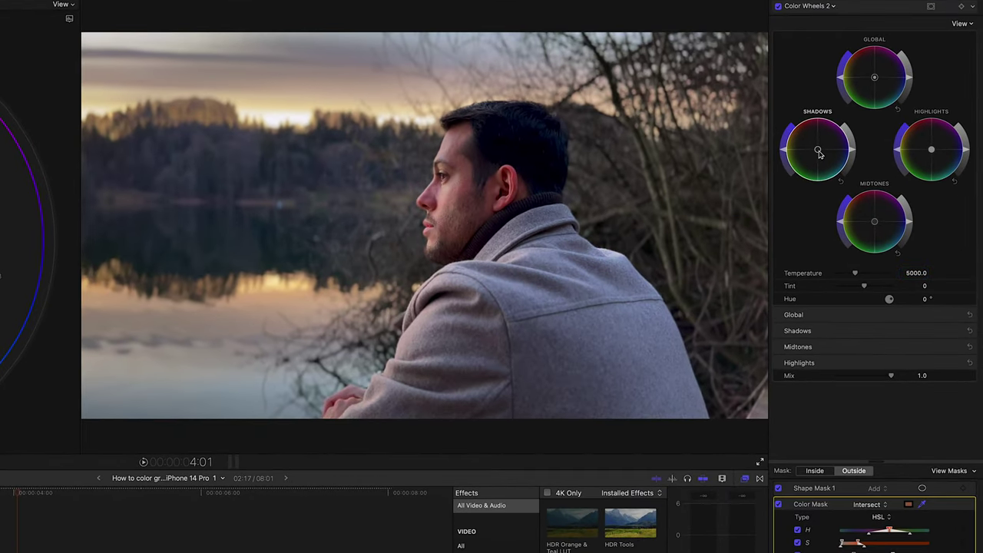
drag(818, 152, 820, 156)
click(777, 8)
click(777, 7)
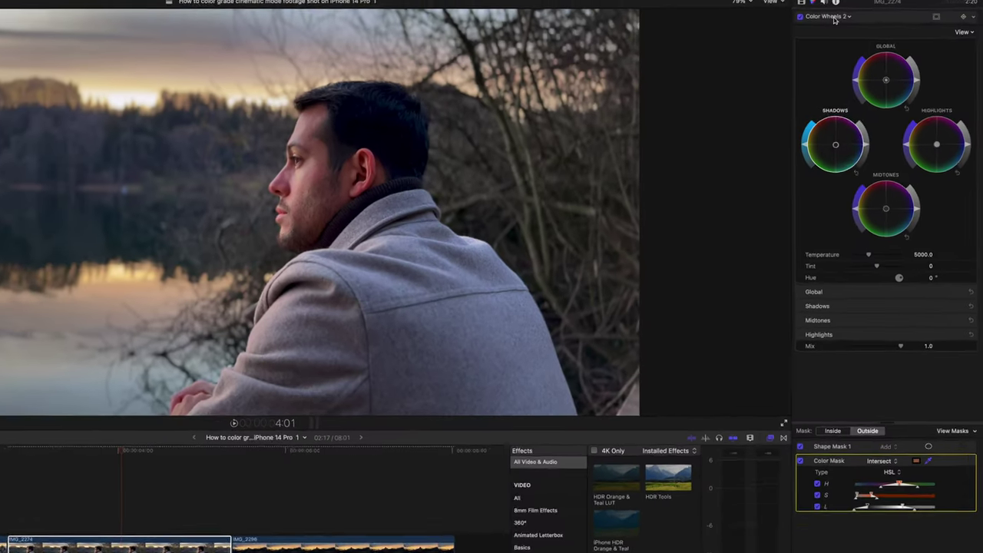
- Add a third Color Wheels correction to the clip and give it a shape mask
click(849, 35)
click(838, 93)
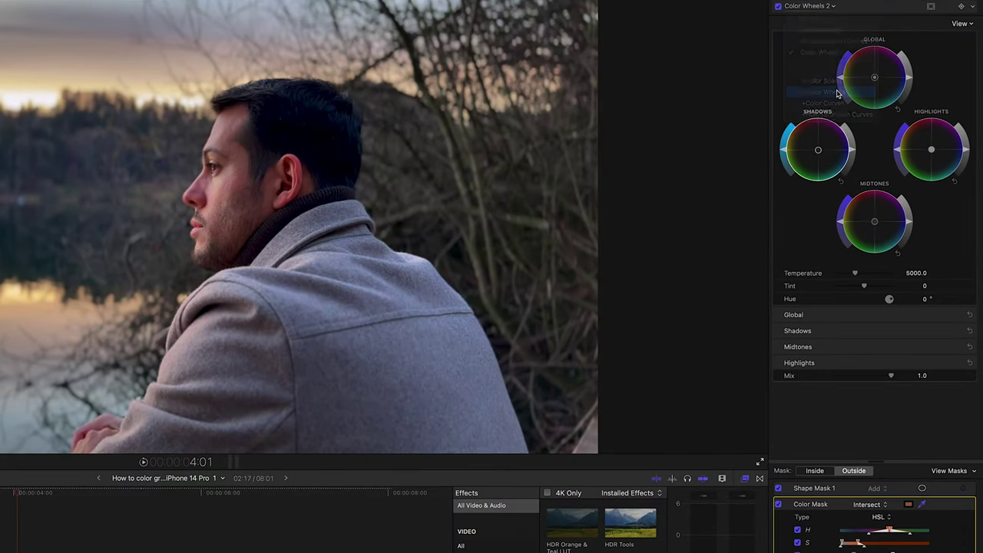
click(931, 7)
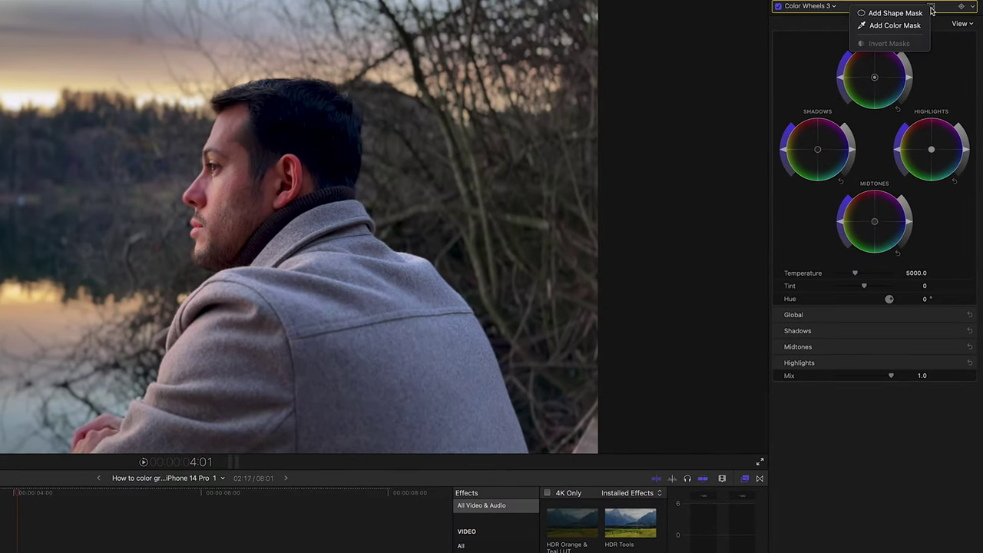
click(909, 14)
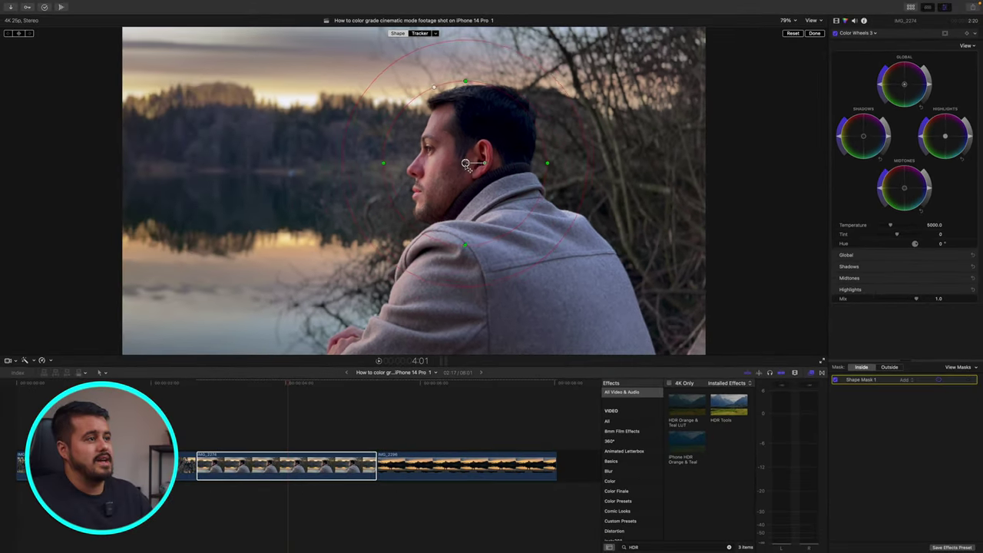
- Narrow the shape mask to a slim, slightly tilted ellipse along the front of the man's face, with a very wide feather
drag(466, 165, 471, 161)
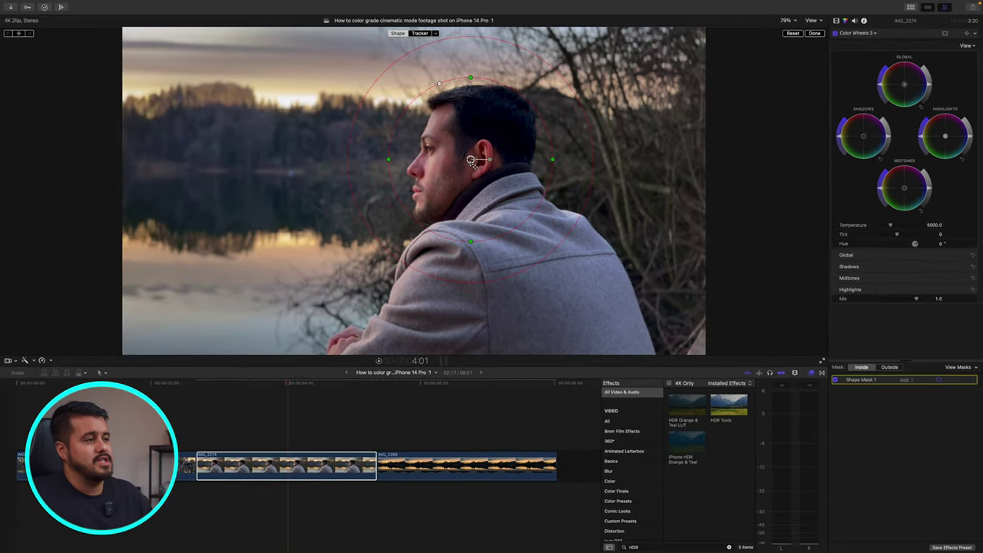
drag(394, 162, 445, 164)
drag(448, 81, 540, 69)
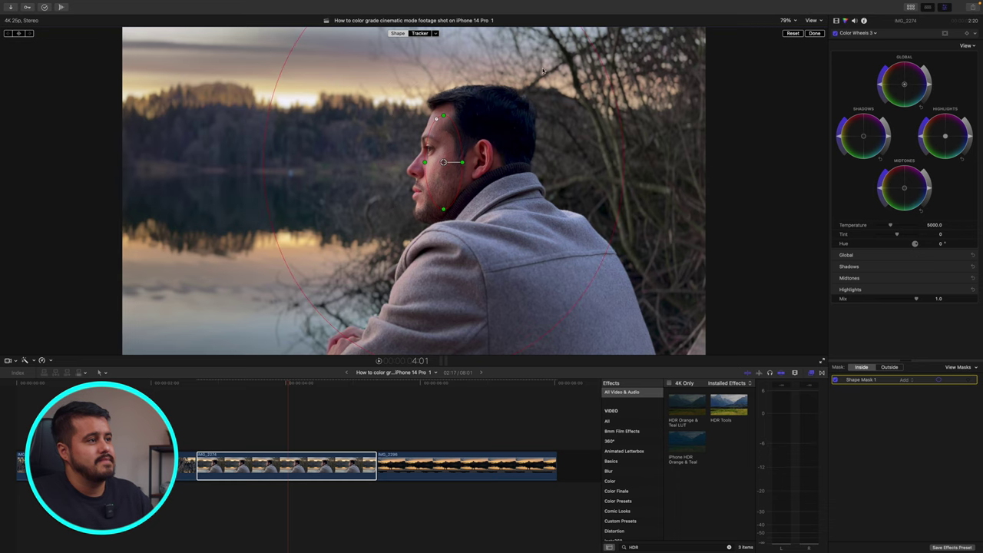
drag(444, 162, 422, 161)
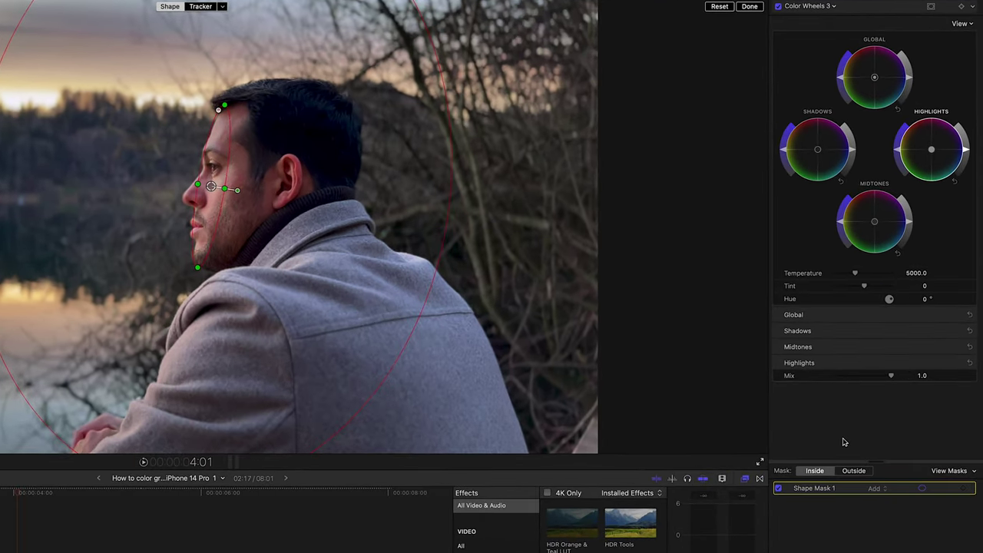
- Outside the shape mask of Color Wheels 3, lower the Highlights and Midtones brightness slightly
click(852, 471)
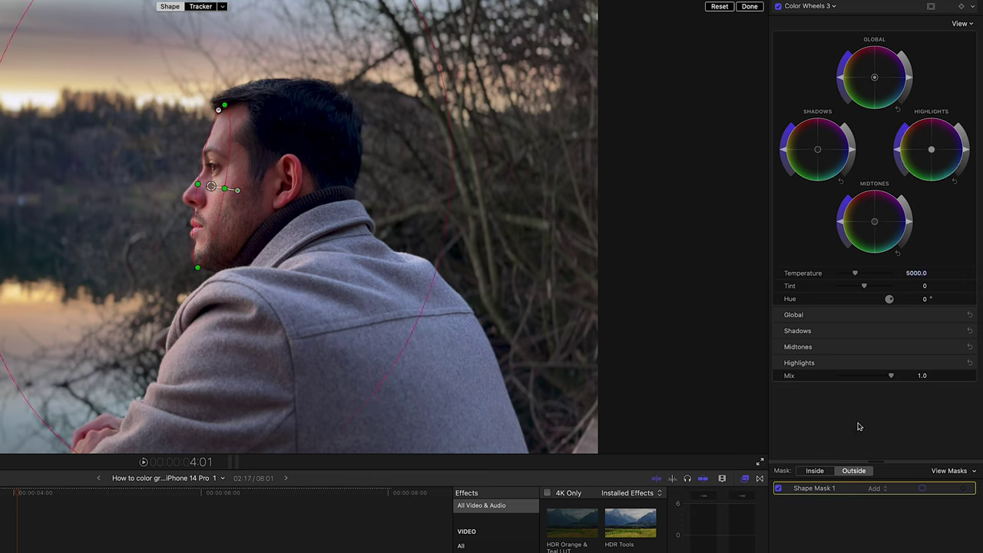
click(956, 175)
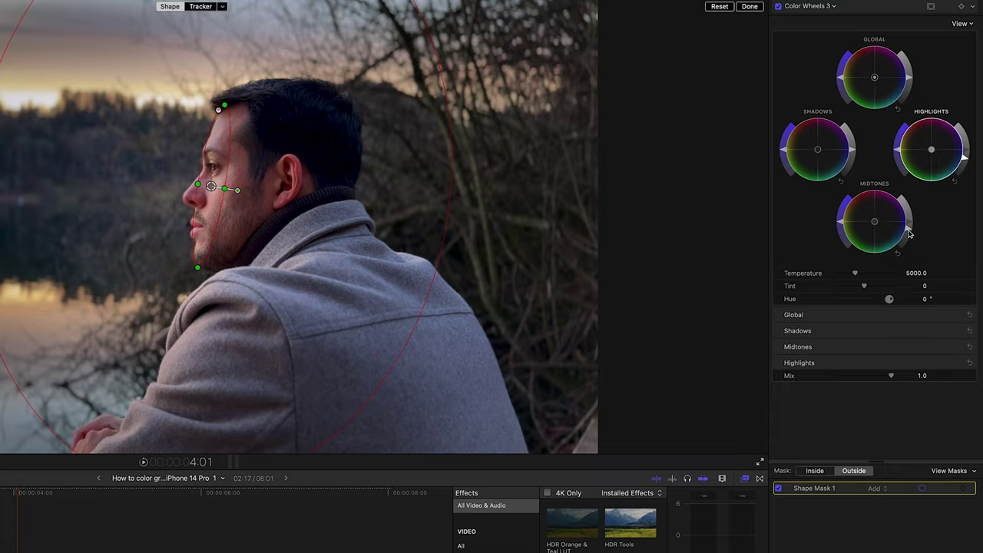